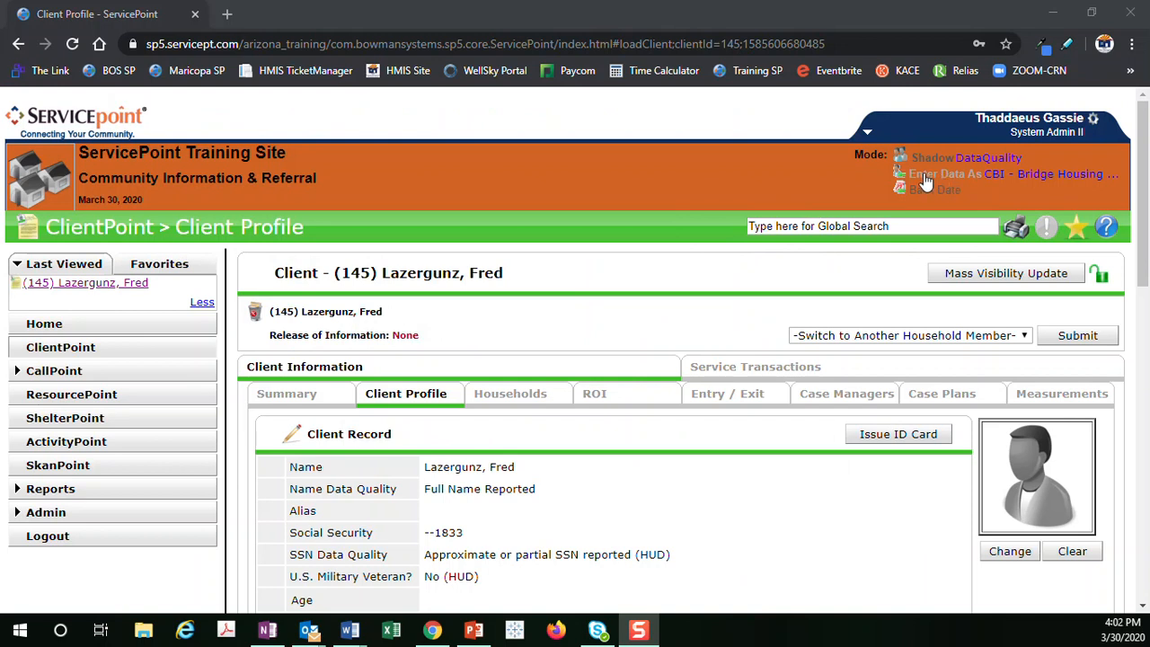
Step: Check the active provider in the page header and the name and ID of the open client
drag(317, 178, 101, 180)
click(103, 181)
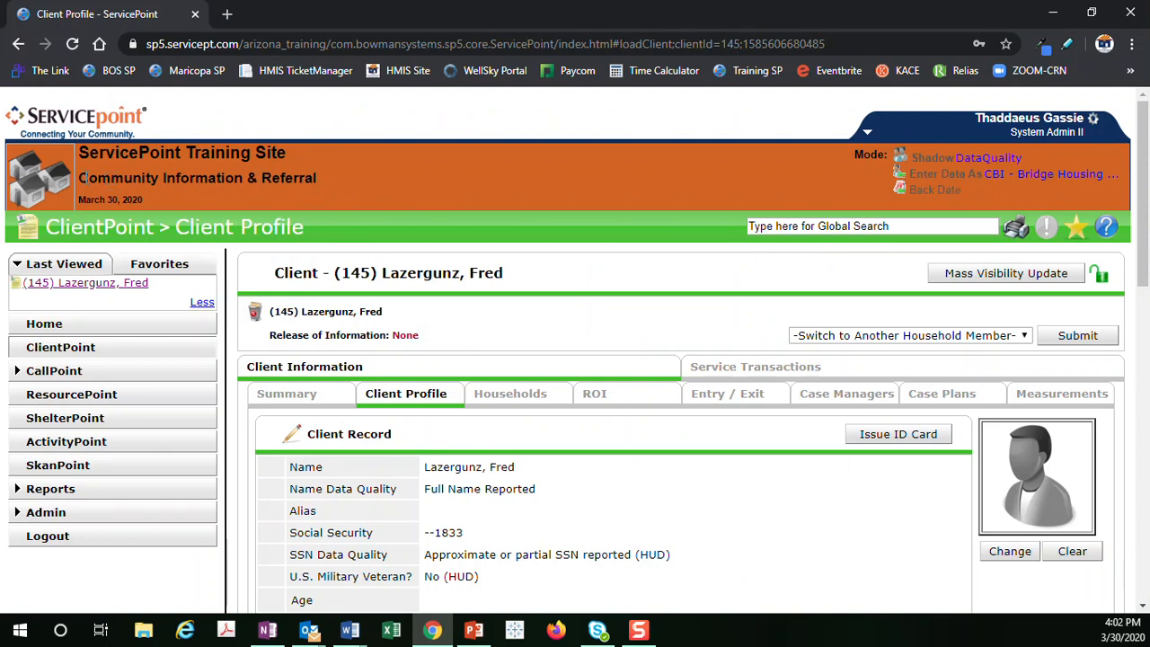
drag(78, 178, 319, 177)
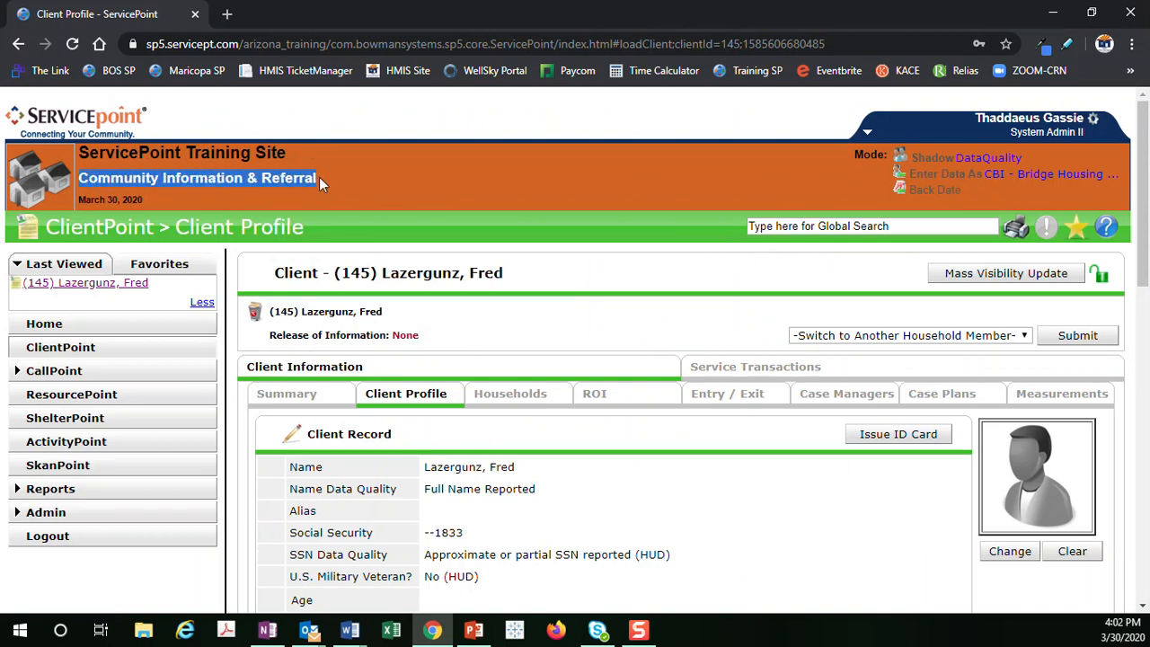
click(318, 176)
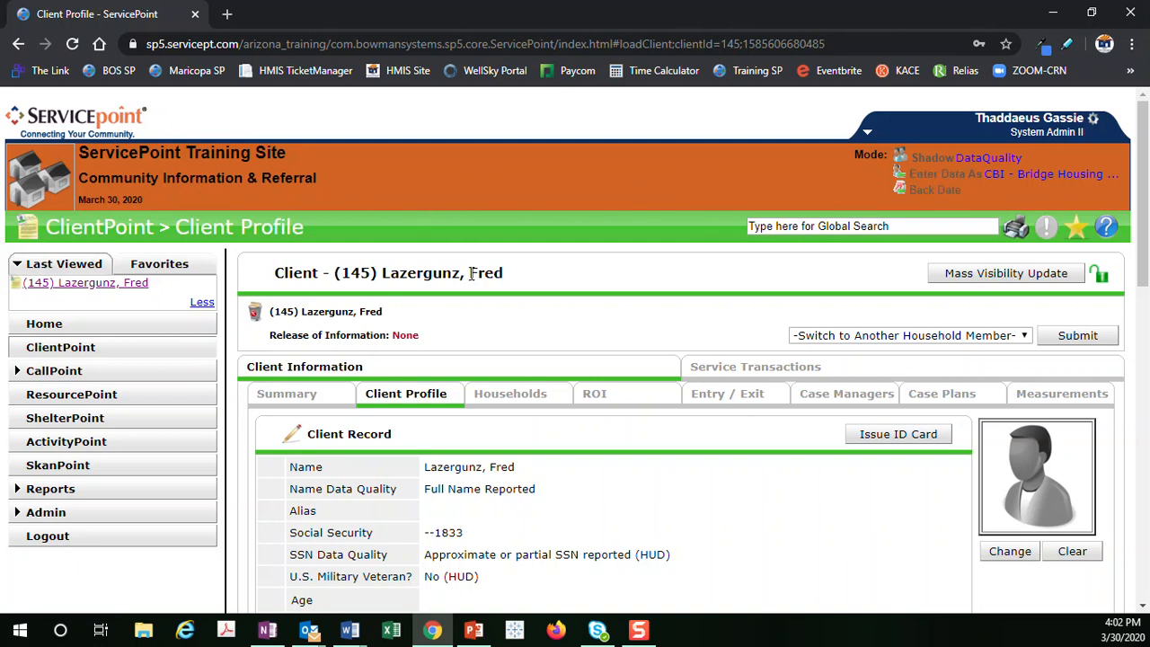
drag(516, 276, 336, 280)
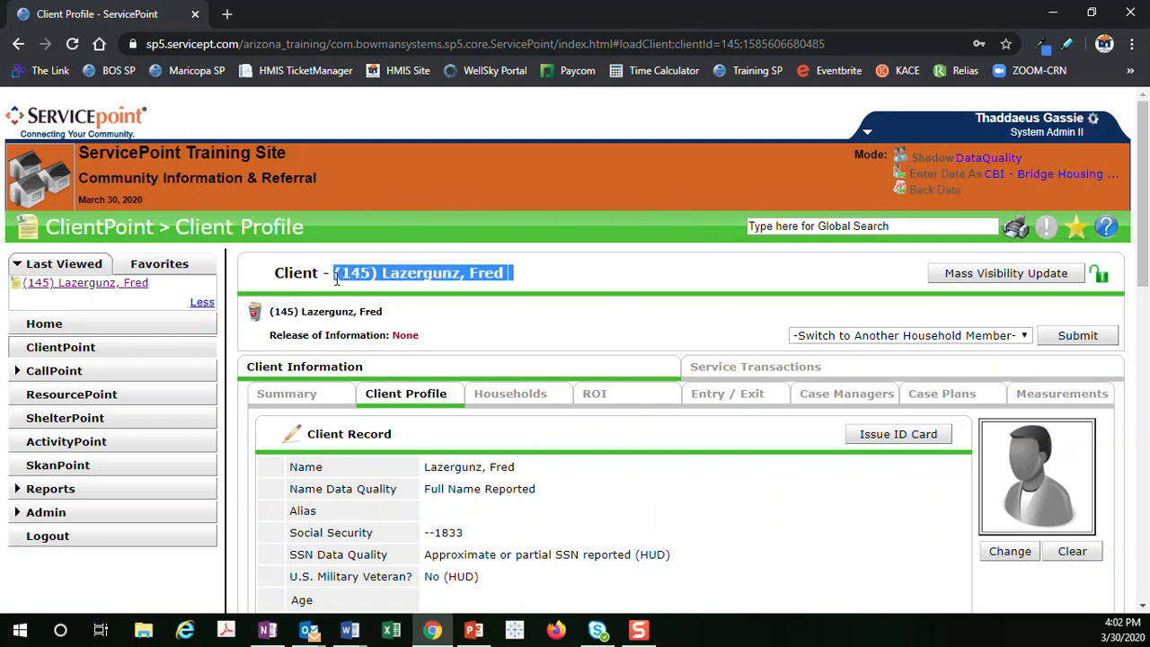
click(537, 273)
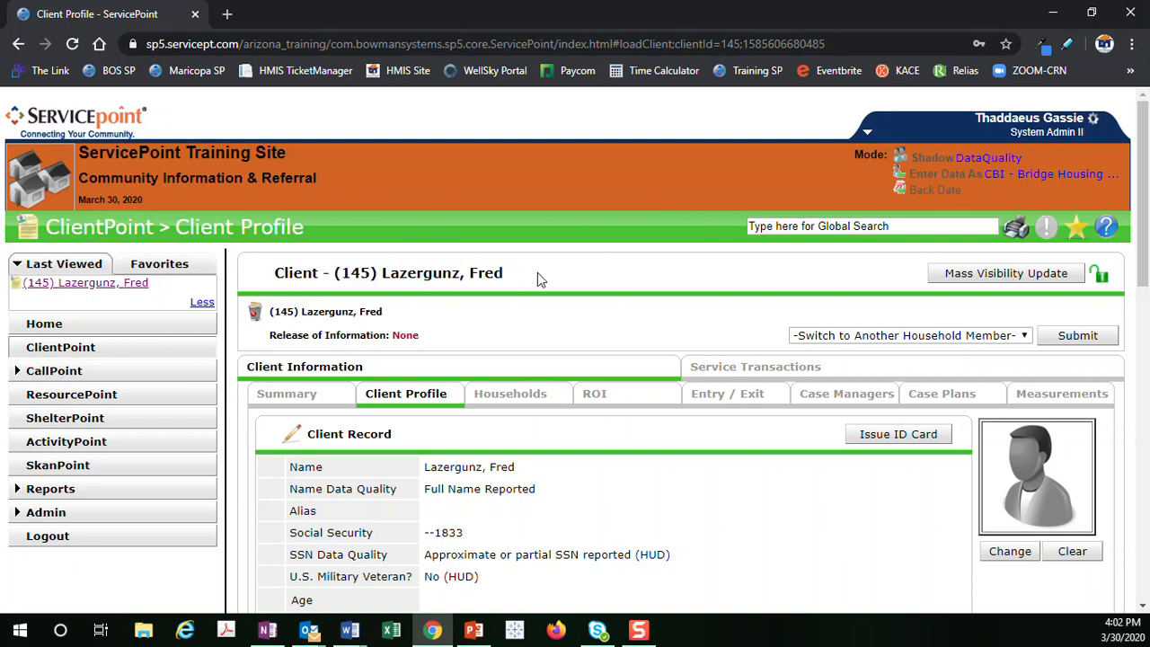
Step: Start a new release of information for the client and include the other household member
click(598, 396)
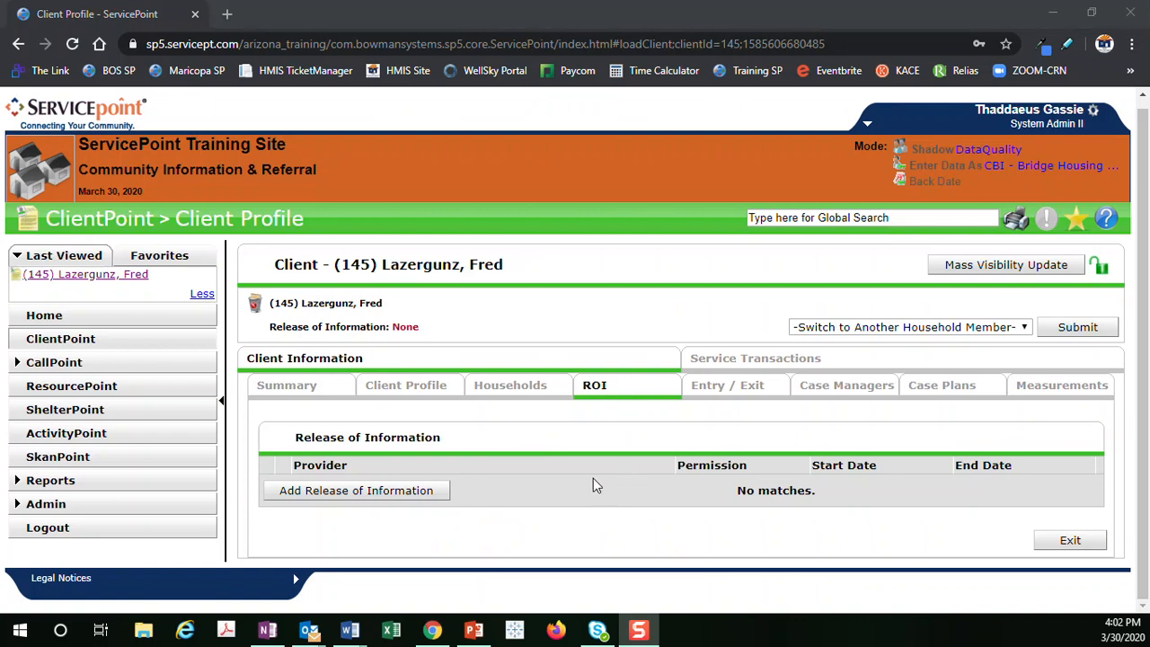
click(386, 491)
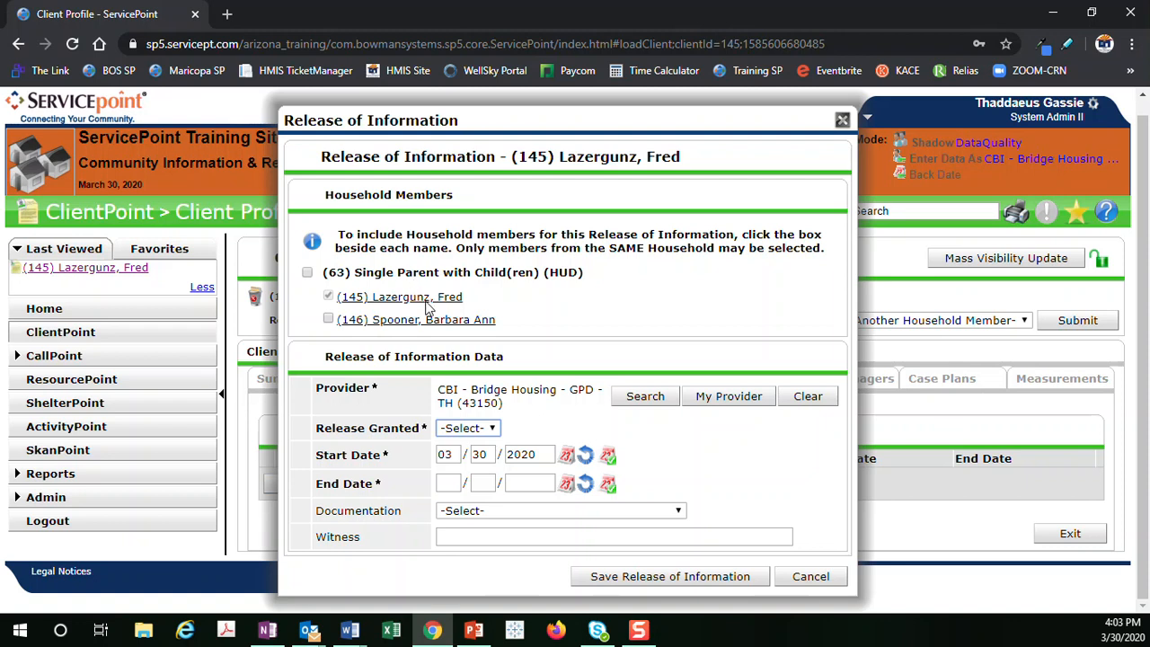
click(328, 321)
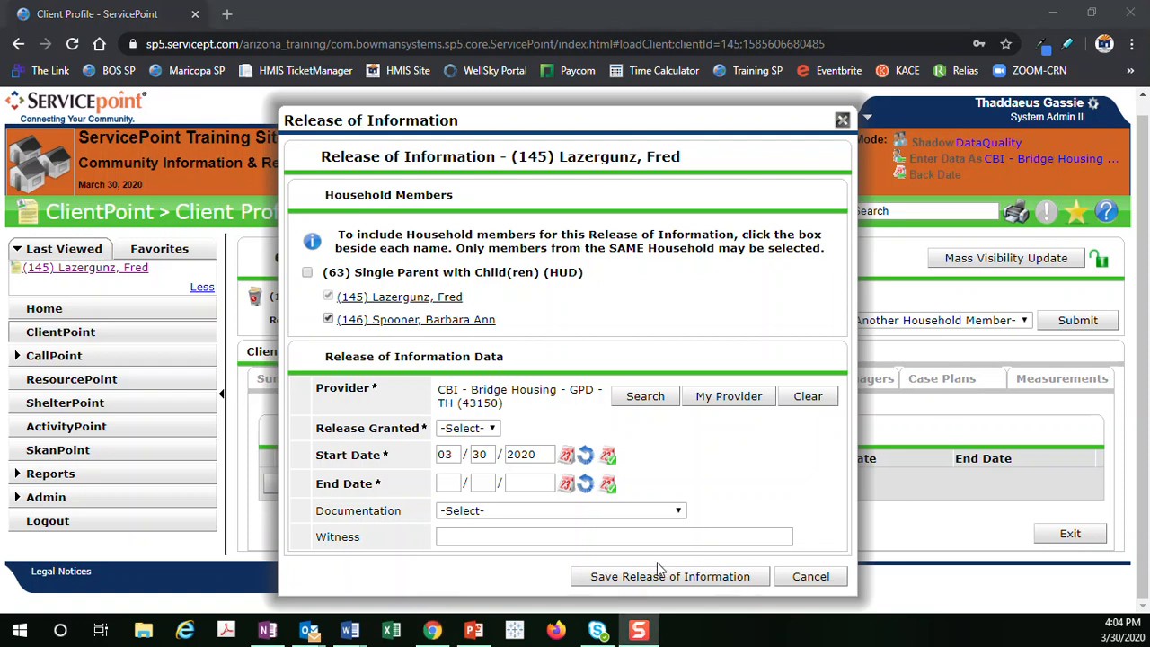
Step: Check the release's provider, set Release Granted to Yes and set the End Date to 01/01/2099
drag(437, 386, 508, 409)
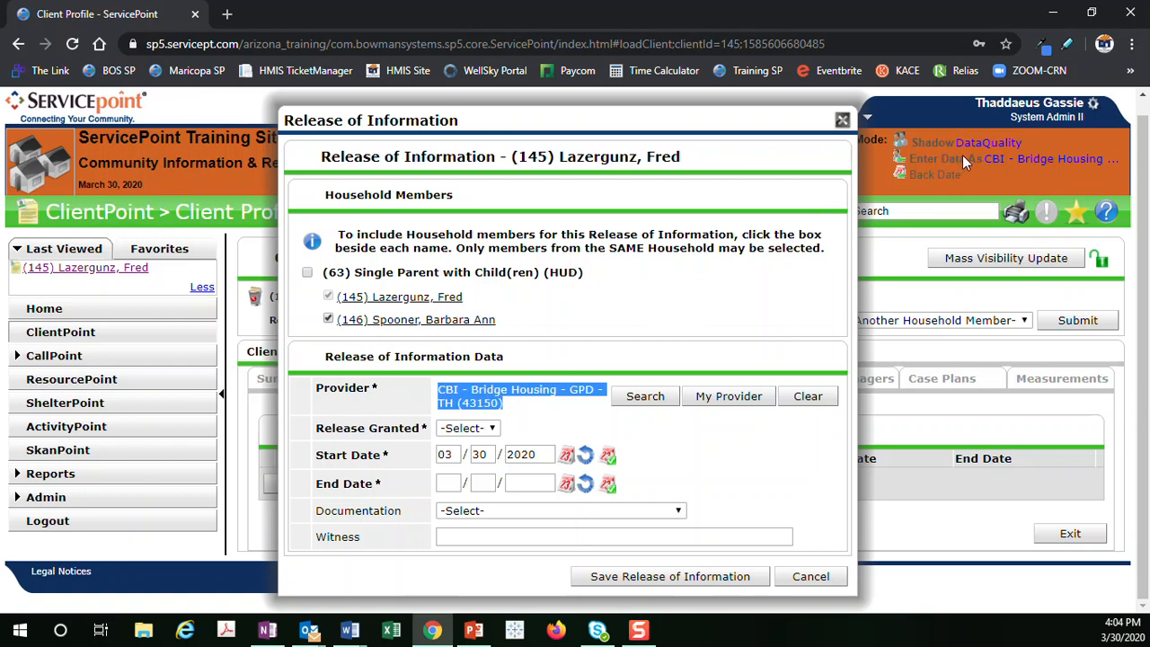
click(519, 406)
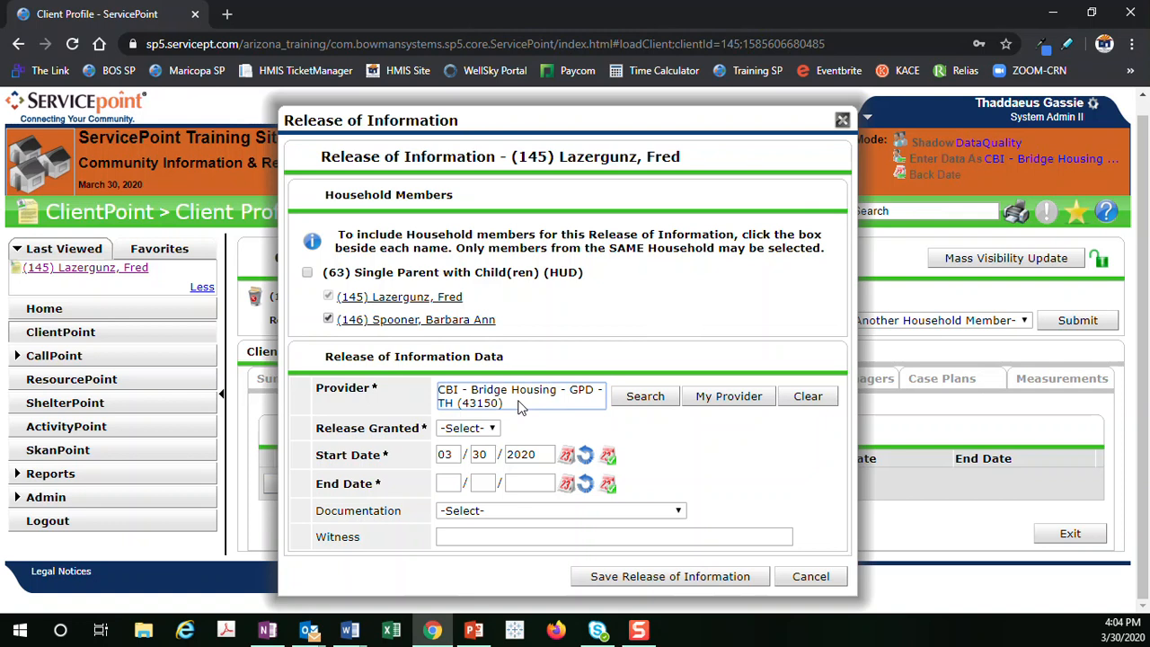
click(455, 437)
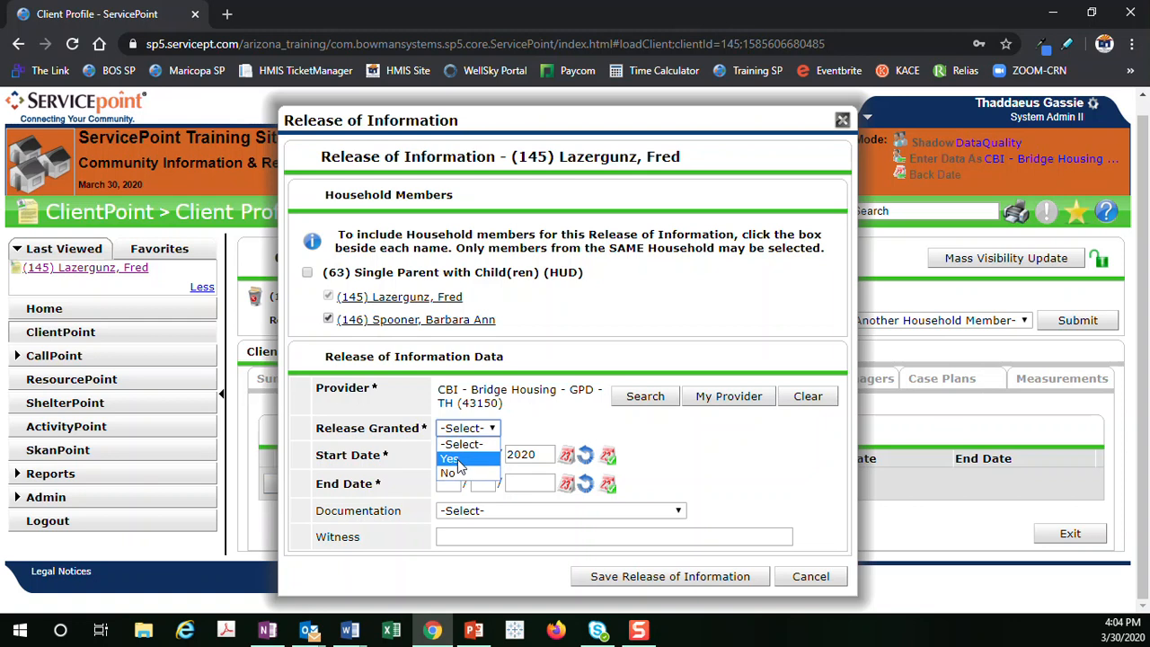
click(459, 461)
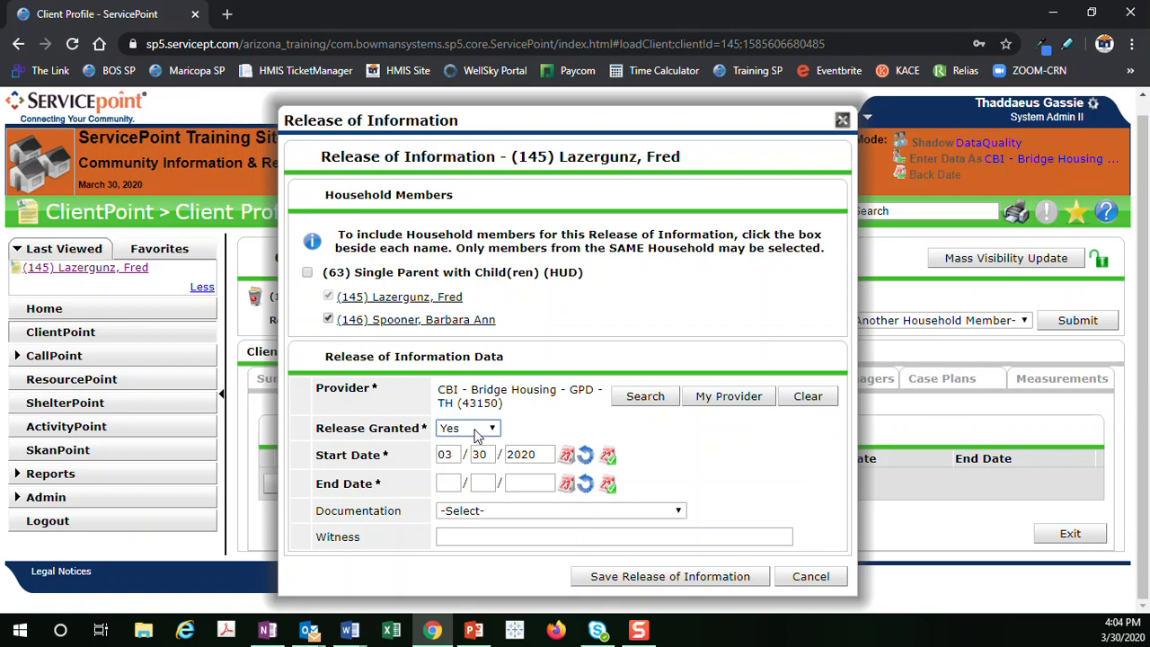
click(455, 482)
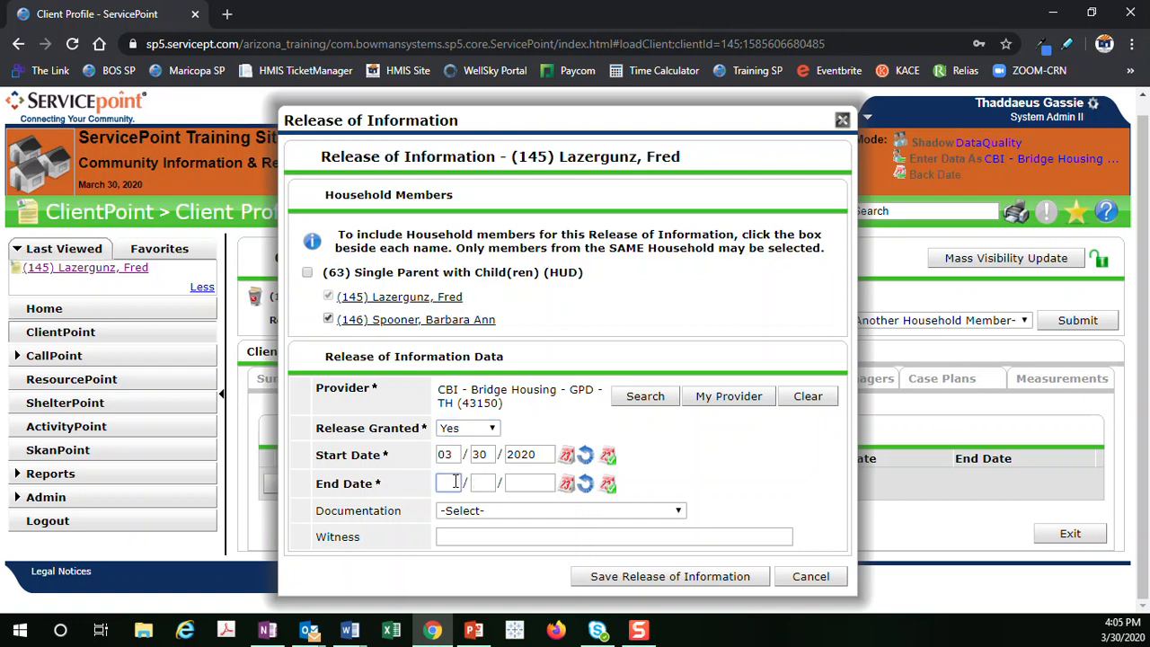
text(01/01/20)
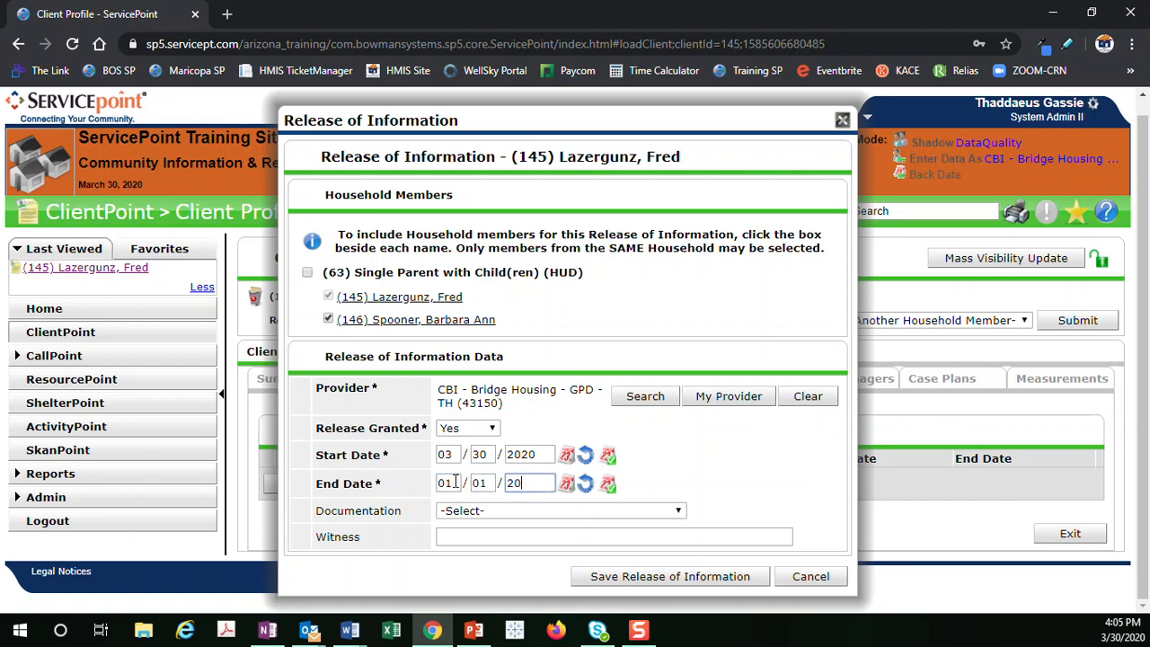
text(99)
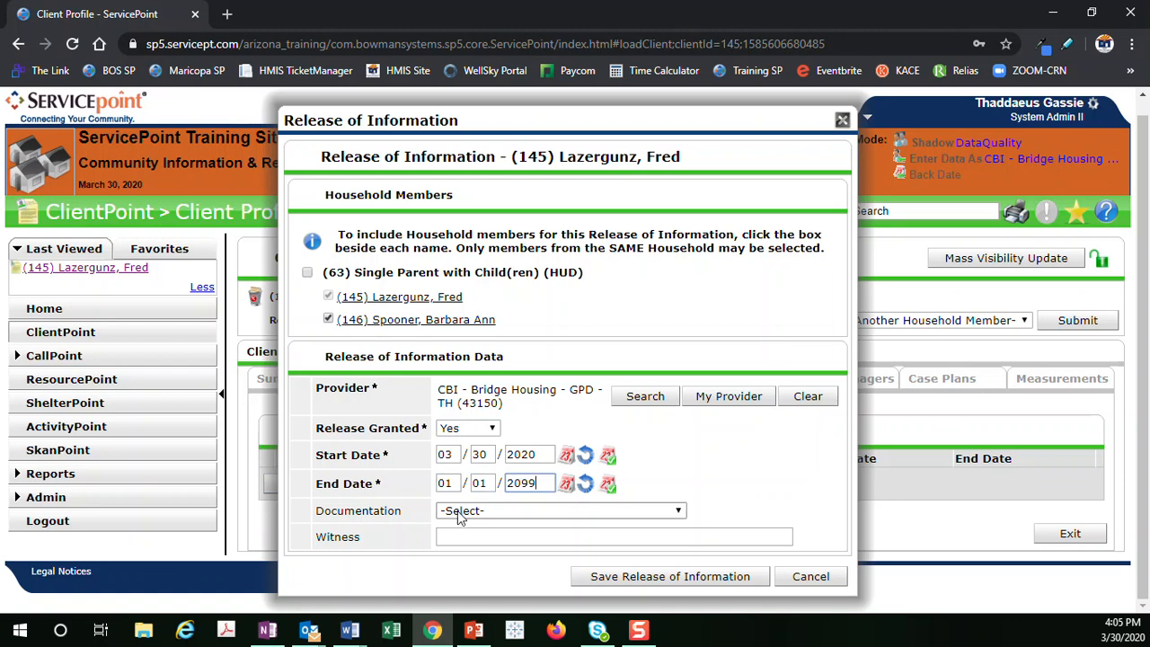
Step: Set the release's documentation to Verbal Consent and enter "Yourself (actual name)" as the witness
click(468, 518)
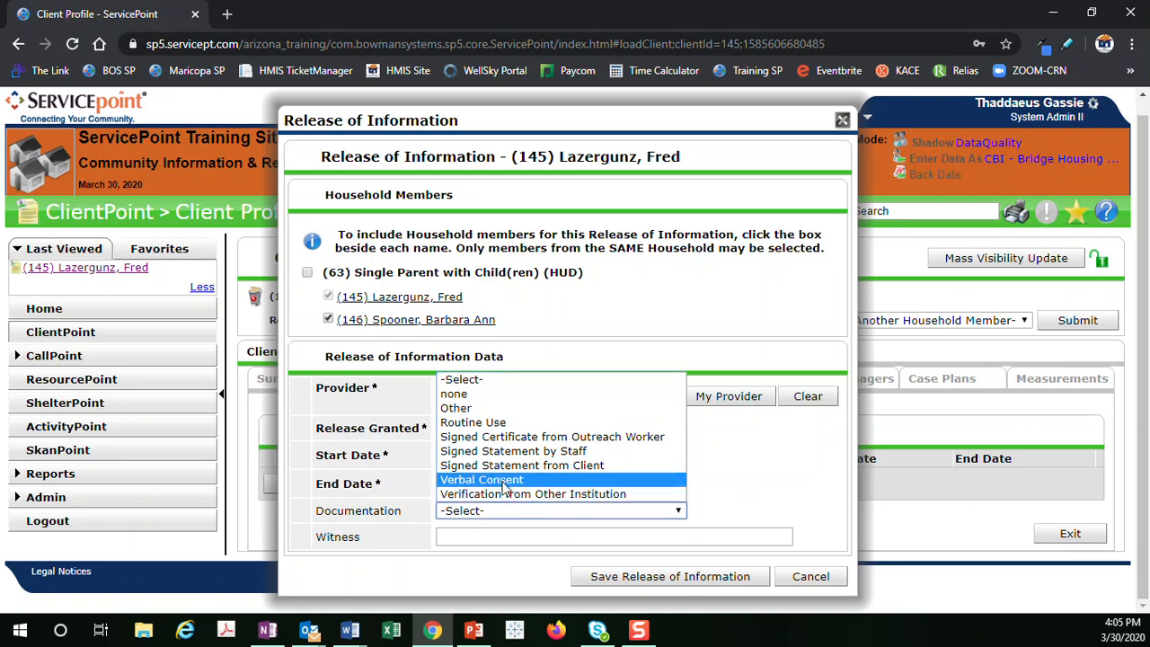
click(505, 483)
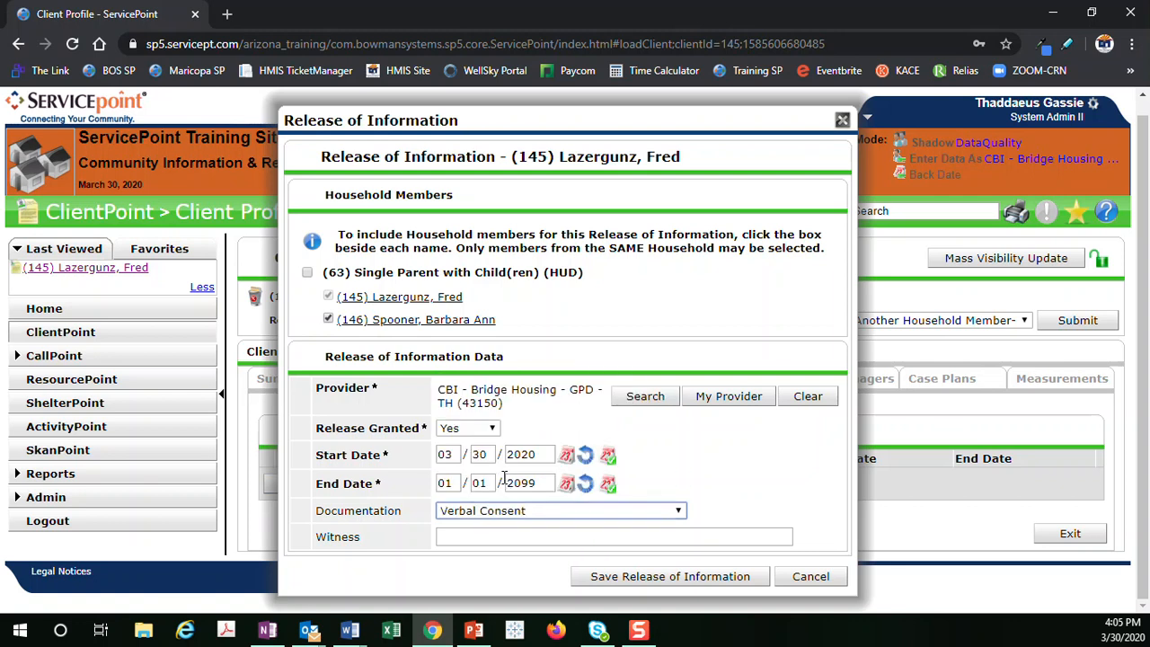
click(486, 542)
text(Yourself)
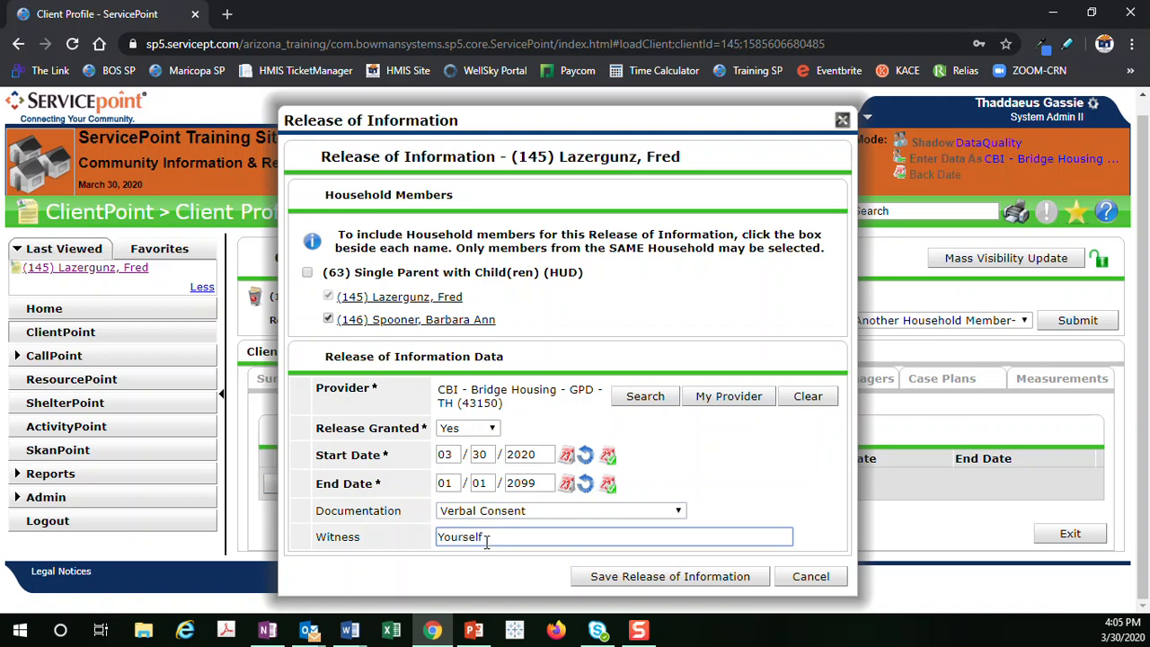
text( (actual name))
drag(554, 114, 554, 107)
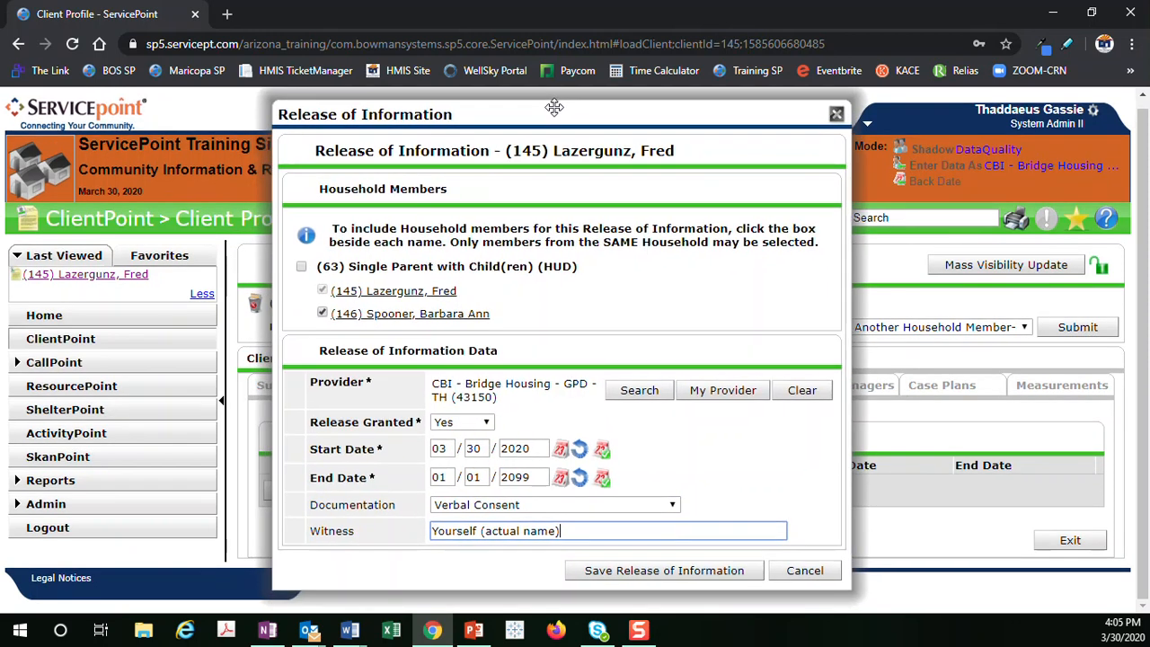
click(525, 505)
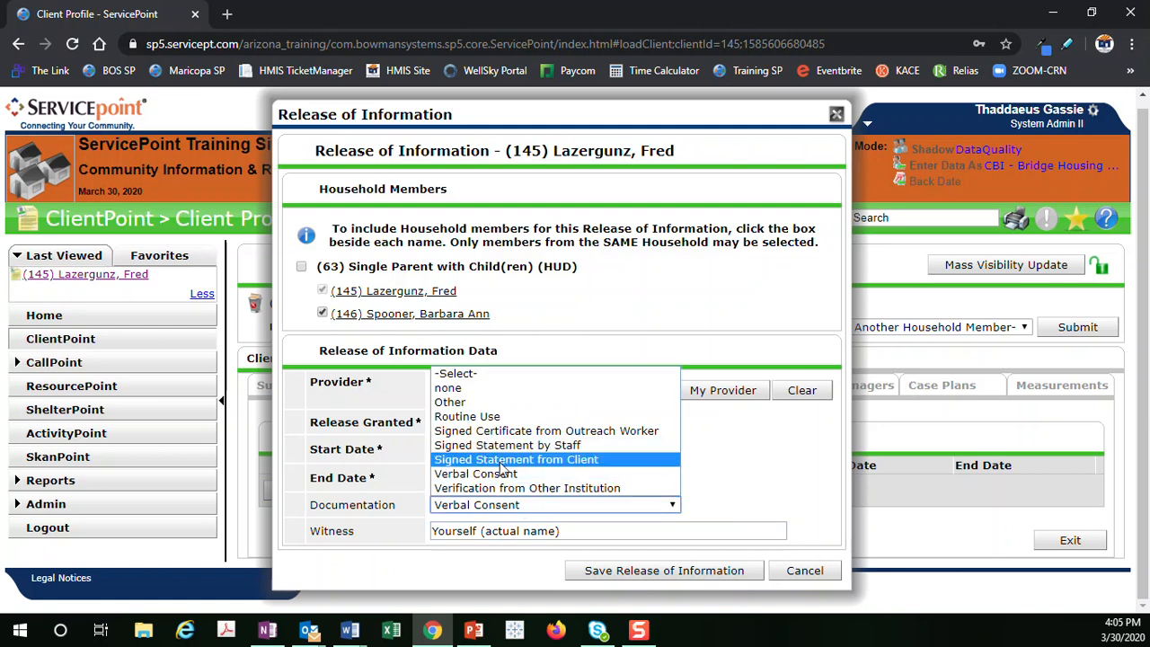
click(577, 462)
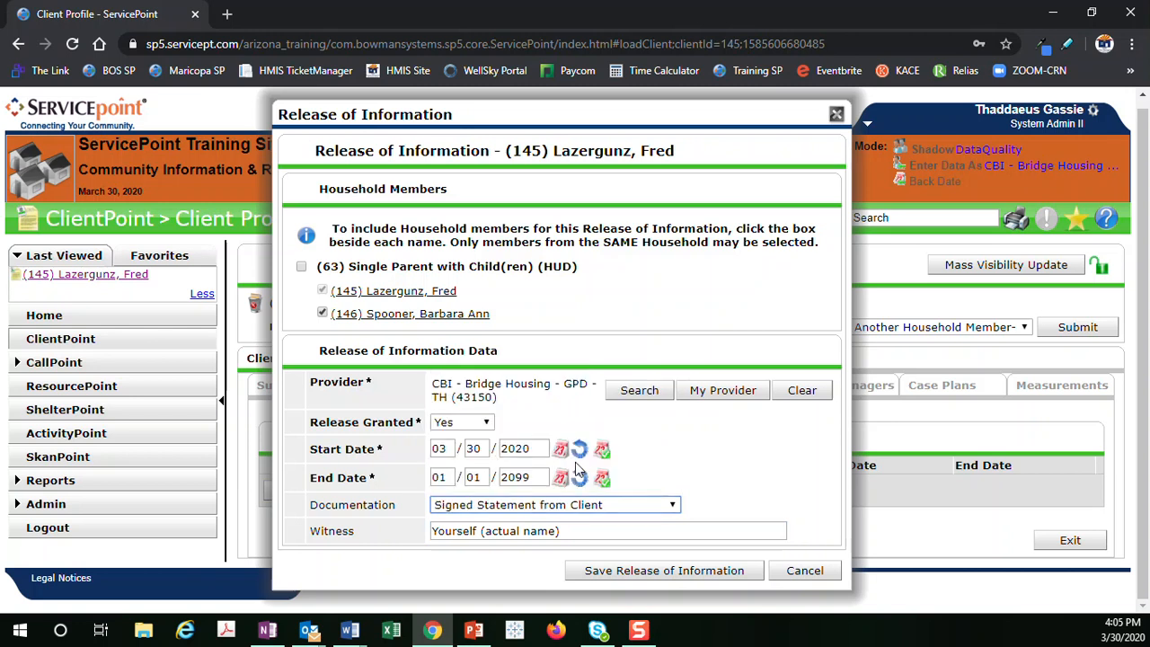
click(536, 501)
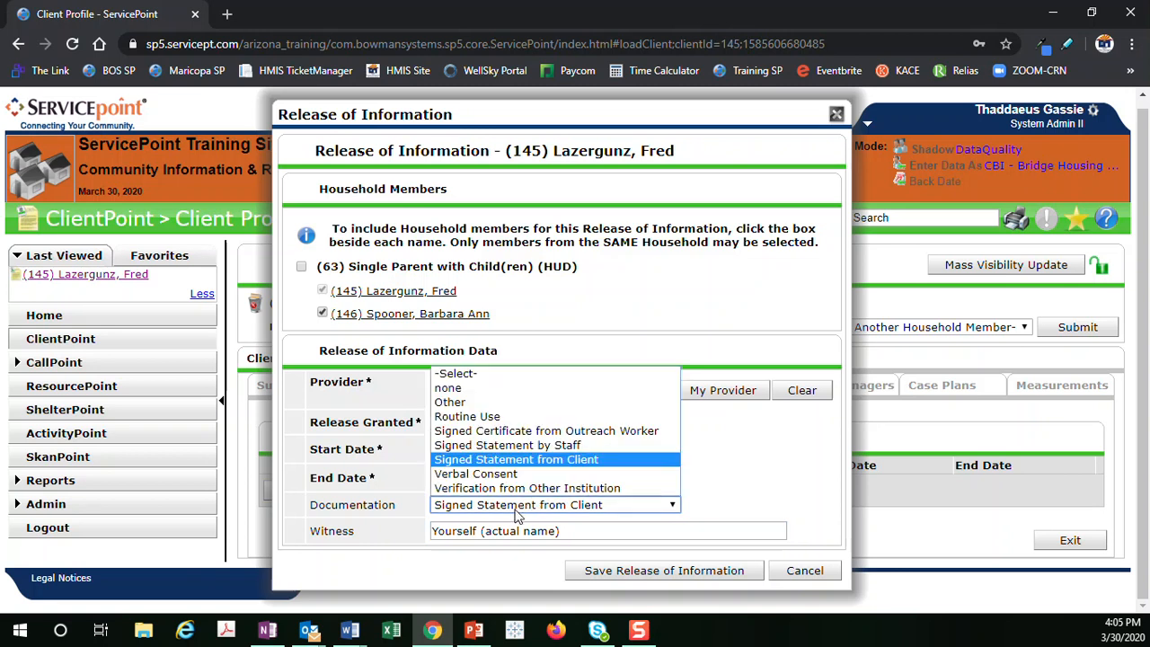
click(495, 475)
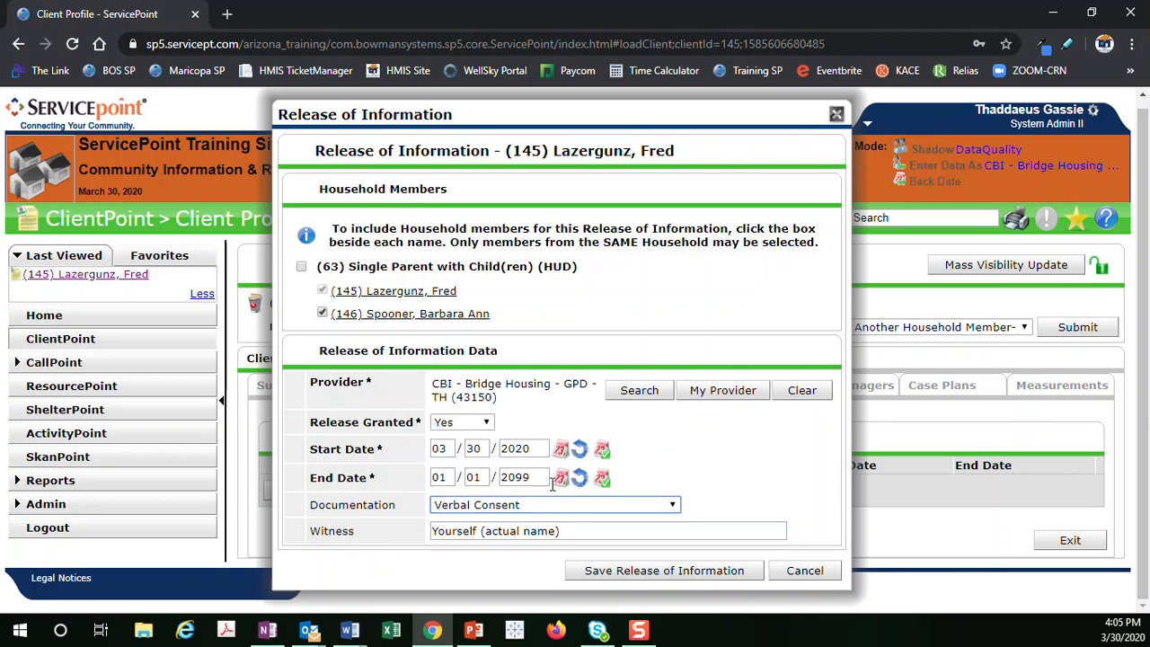
Step: Save the release of information and review the saved entry's provider, permission and start date
click(626, 572)
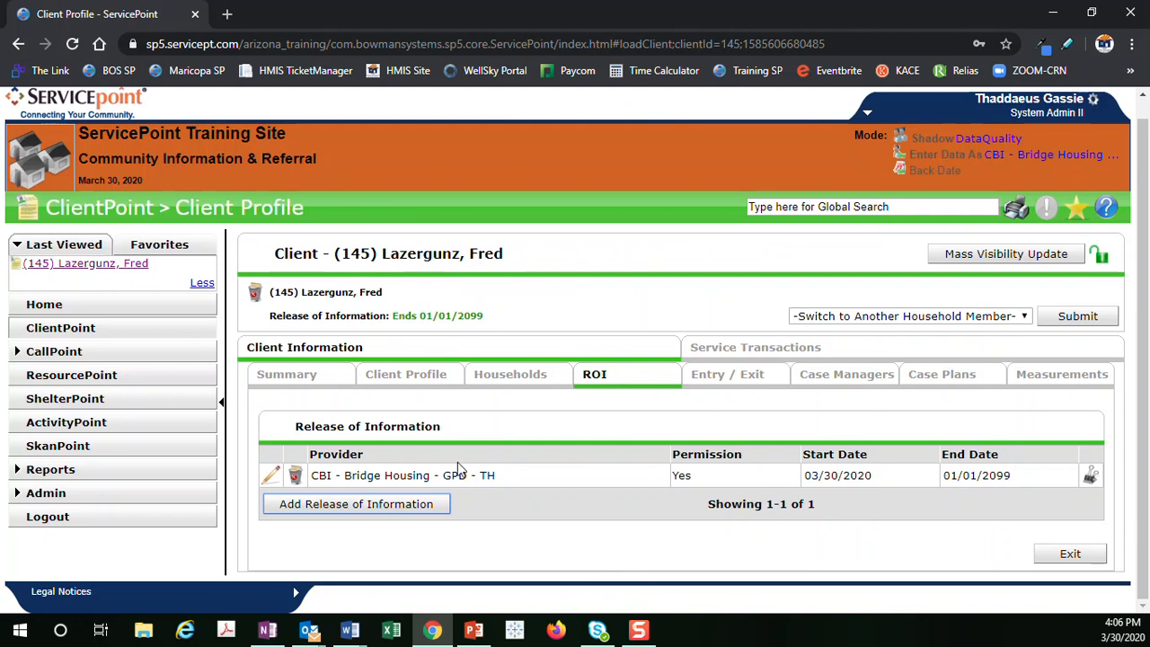
drag(317, 475, 515, 479)
click(531, 479)
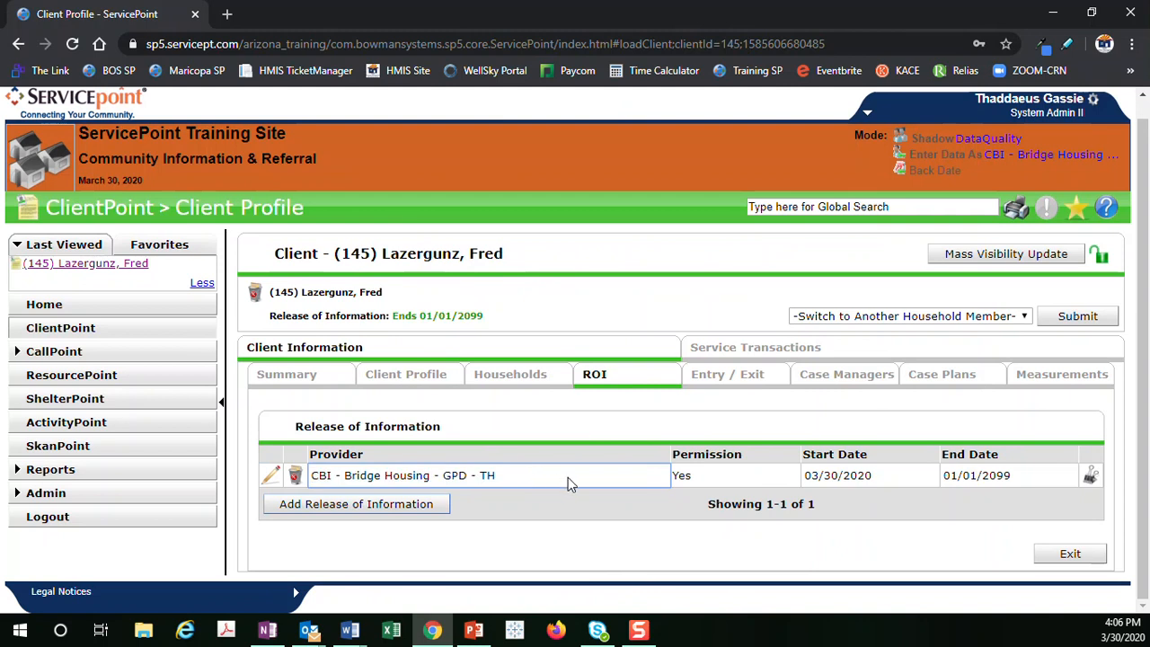
double_click(685, 476)
click(700, 483)
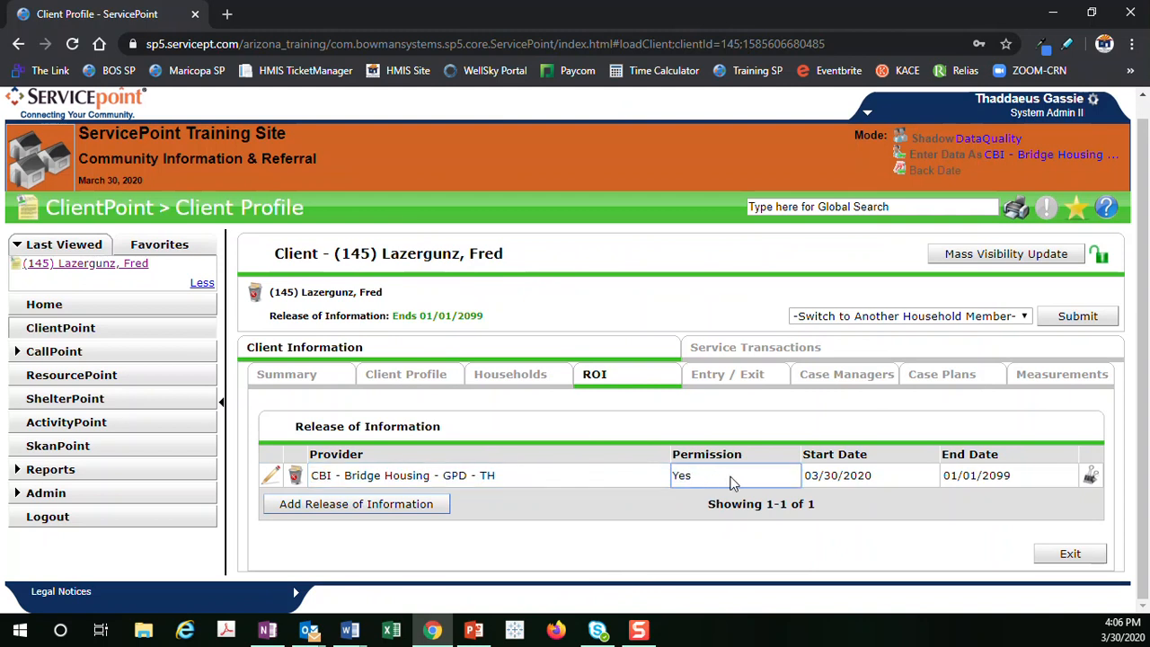
drag(809, 476, 898, 476)
click(901, 477)
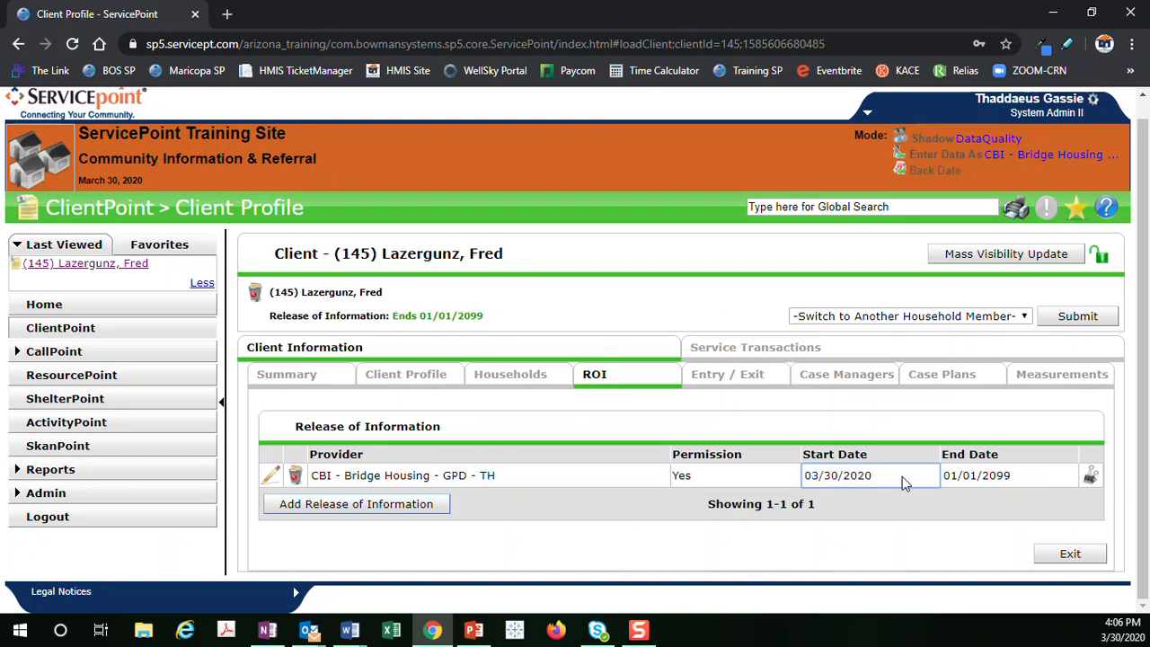